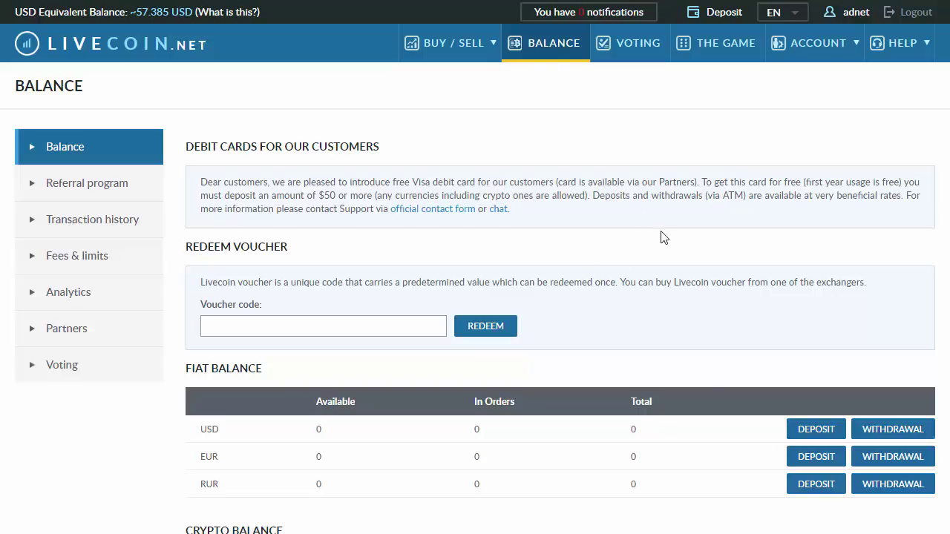
# Step: Scroll the Livecoin balance page down to the fiat balances for USD, EUR and RUR
pyautogui.scroll(-2, 668, 266)
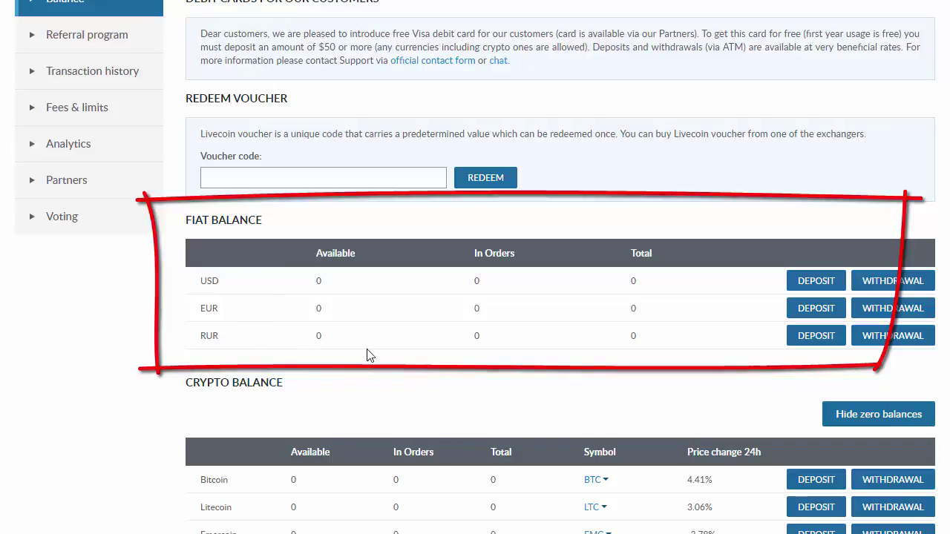
# Step: Bring up the USD deposit page from the fiat balance row
pyautogui.click(808, 287)
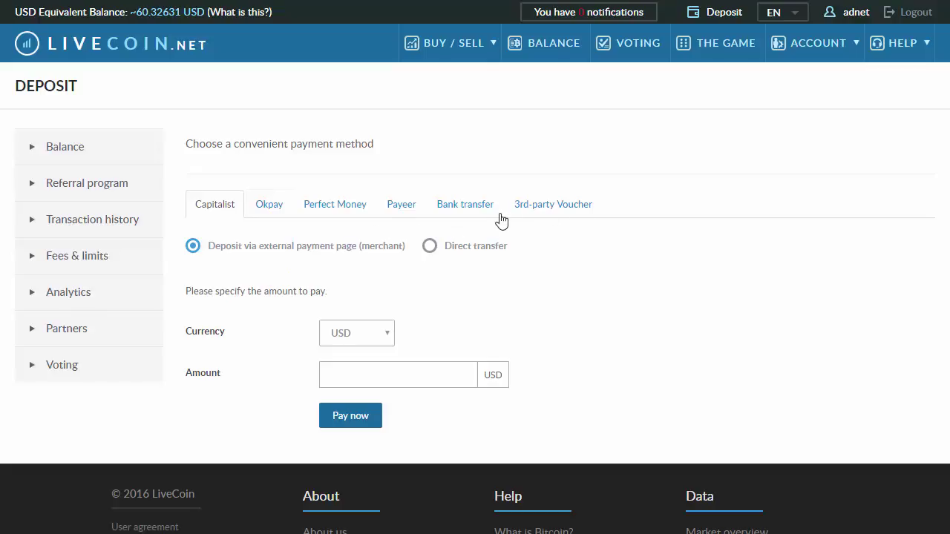
pyautogui.click(560, 46)
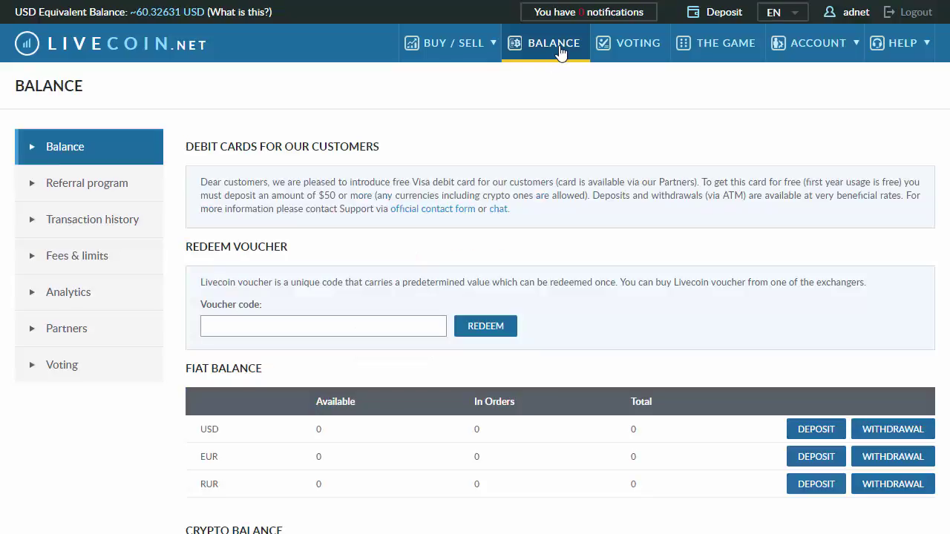
pyautogui.scroll(-2, 588, 177)
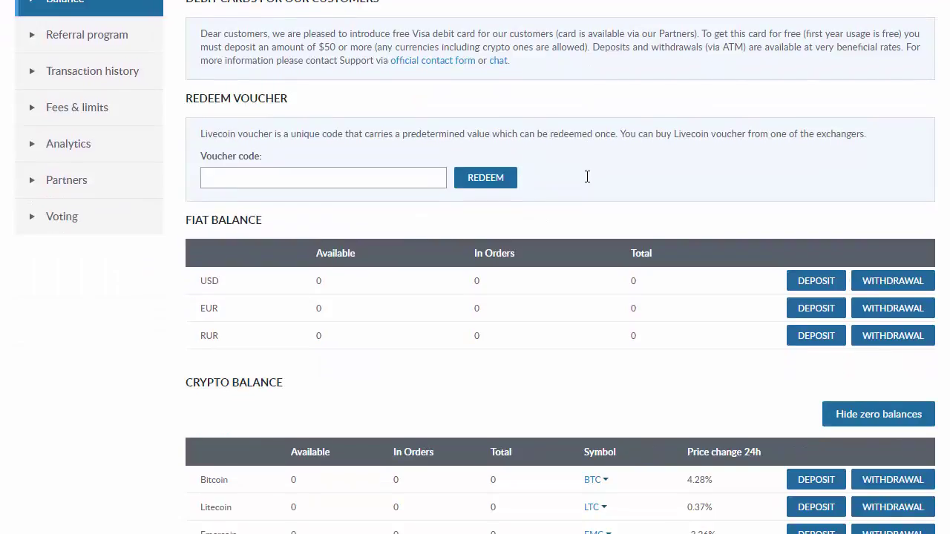
pyautogui.scroll(-2, 587, 177)
pyautogui.scroll(-2, 587, 182)
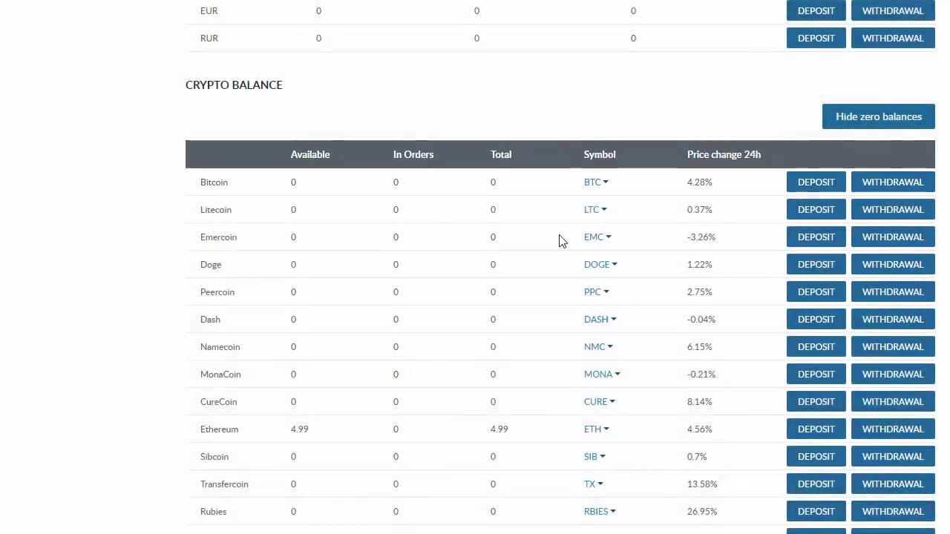
pyautogui.scroll(-1, 562, 240)
pyautogui.scroll(-2, 562, 240)
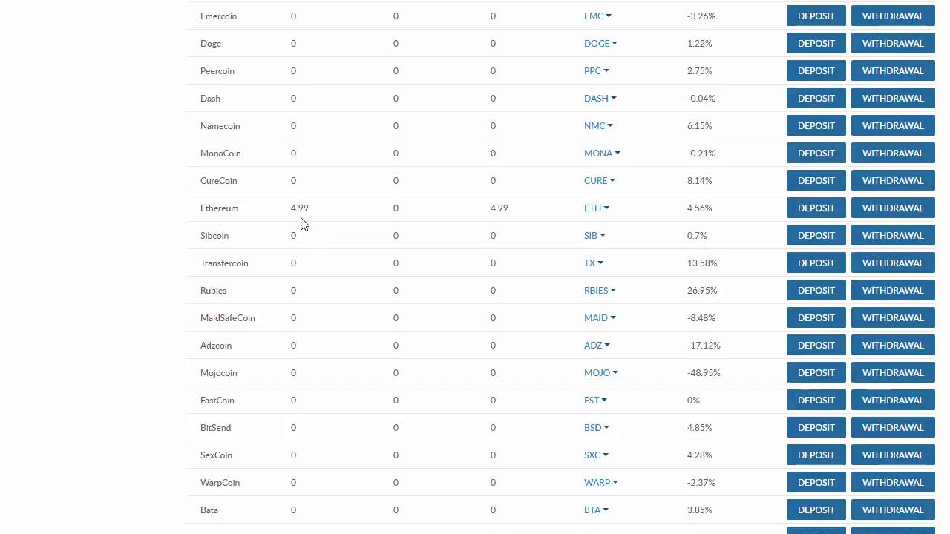
pyautogui.scroll(2, 297, 223)
pyautogui.scroll(1, 293, 223)
pyautogui.scroll(1, 287, 223)
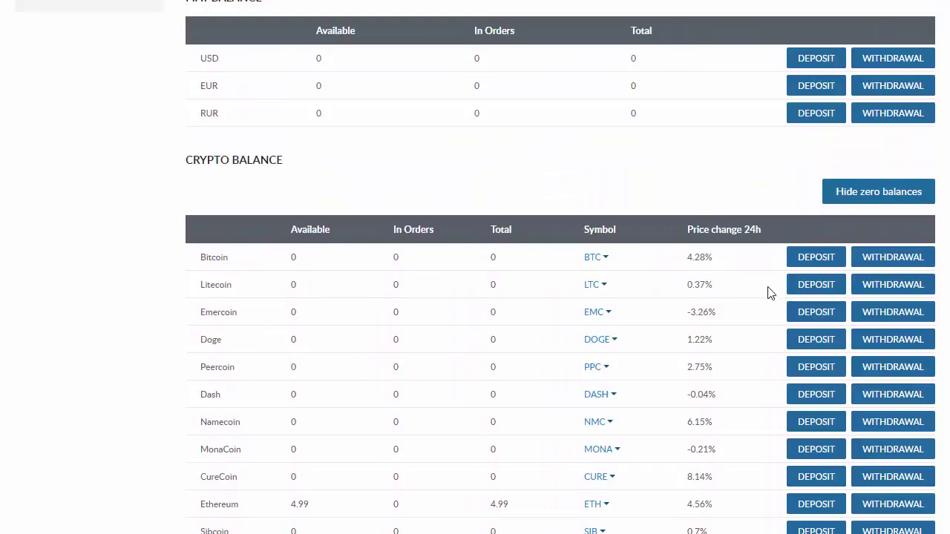
# Step: Copy the Livecoin Bitcoin deposit address from the BTC row's deposit details, then close them
pyautogui.click(814, 267)
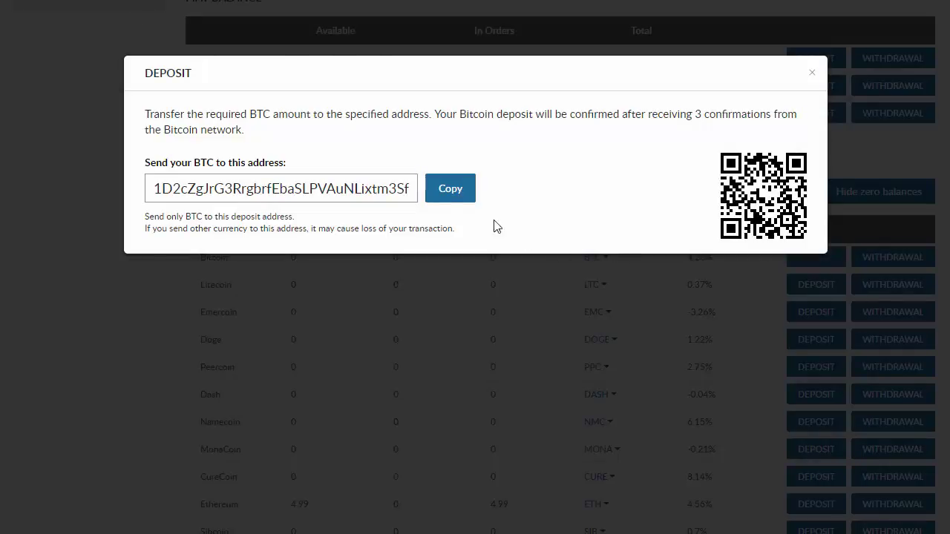
pyautogui.click(457, 197)
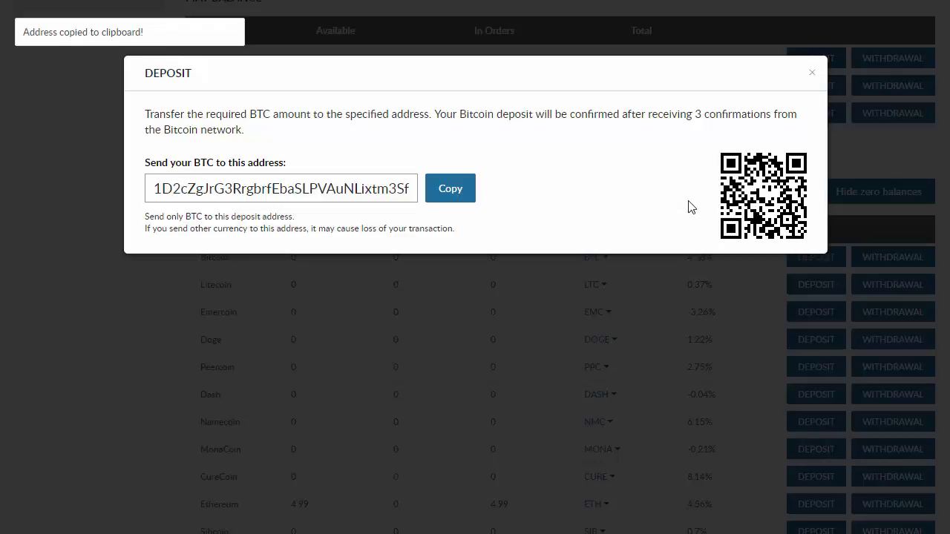
pyautogui.click(812, 73)
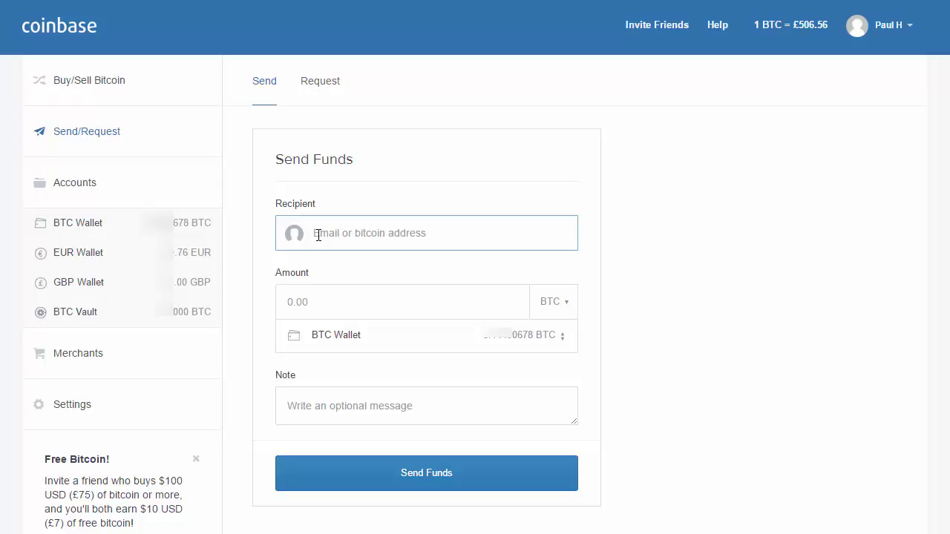
# Step: Paste the Livecoin Bitcoin address as recipient and enter .144 BTC as the amount
pyautogui.hotkey('ctrl', 'v')
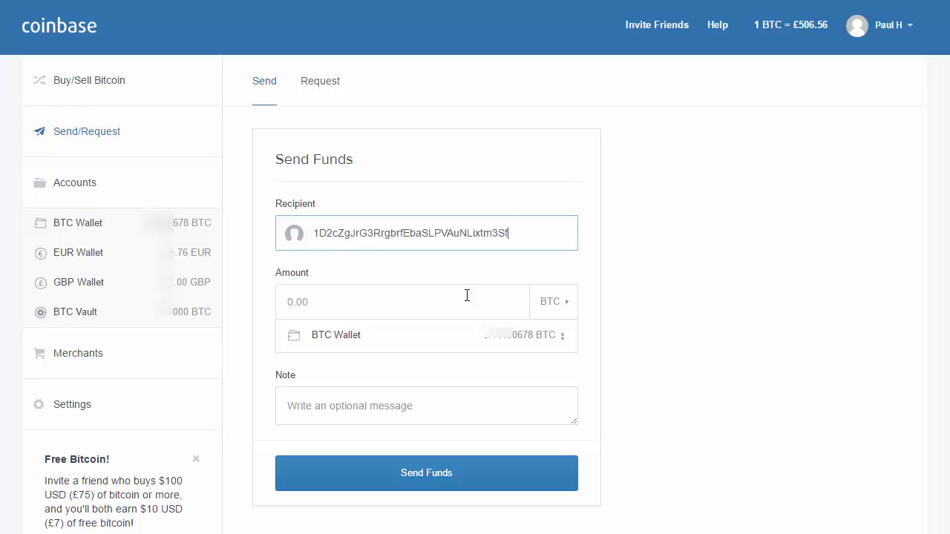
pyautogui.click(362, 303)
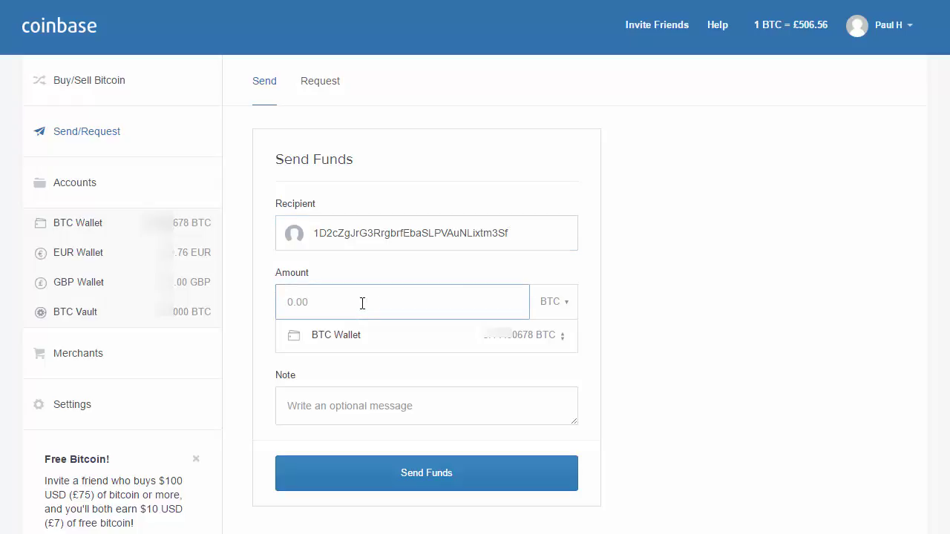
pyautogui.write('.144')
# Step: Review the Confirm Send summary for 0.1440 BTC (£72.97) and confirm the transfer
pyautogui.click(426, 473)
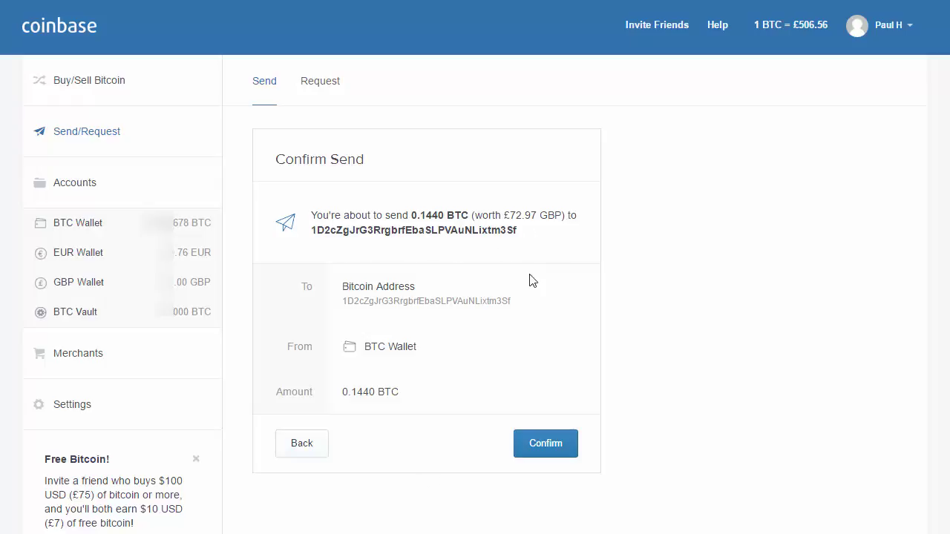
pyautogui.click(547, 451)
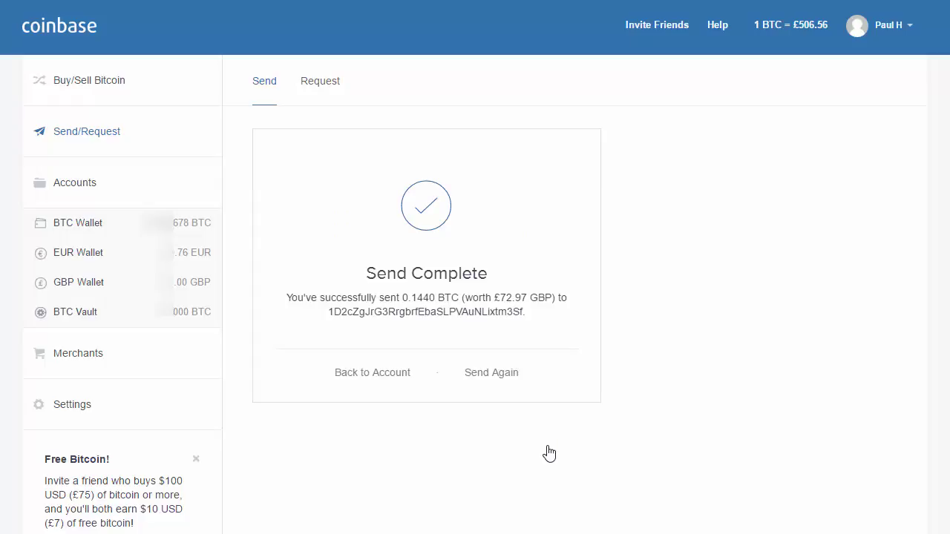
# Step: Return to the BTC Wallet transactions showing the pending 0.1440 BTC send
pyautogui.click(367, 371)
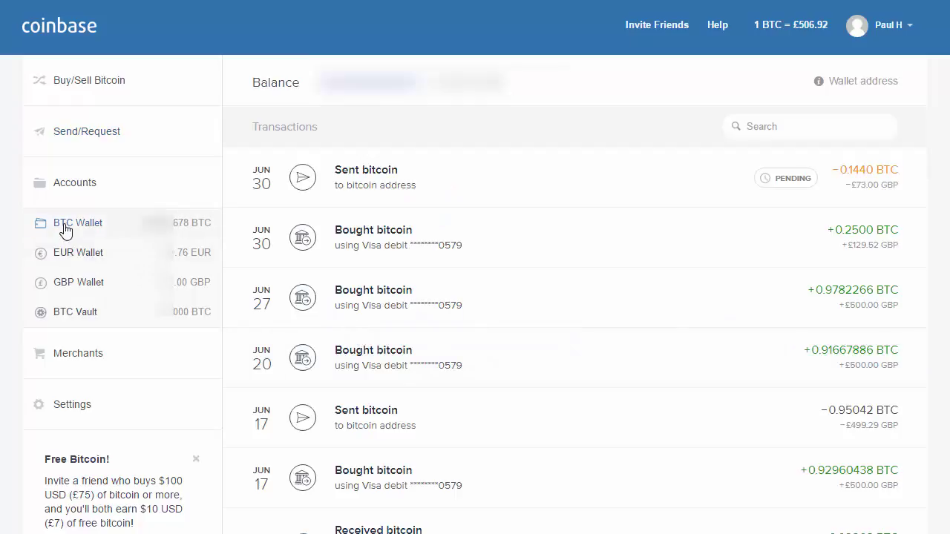